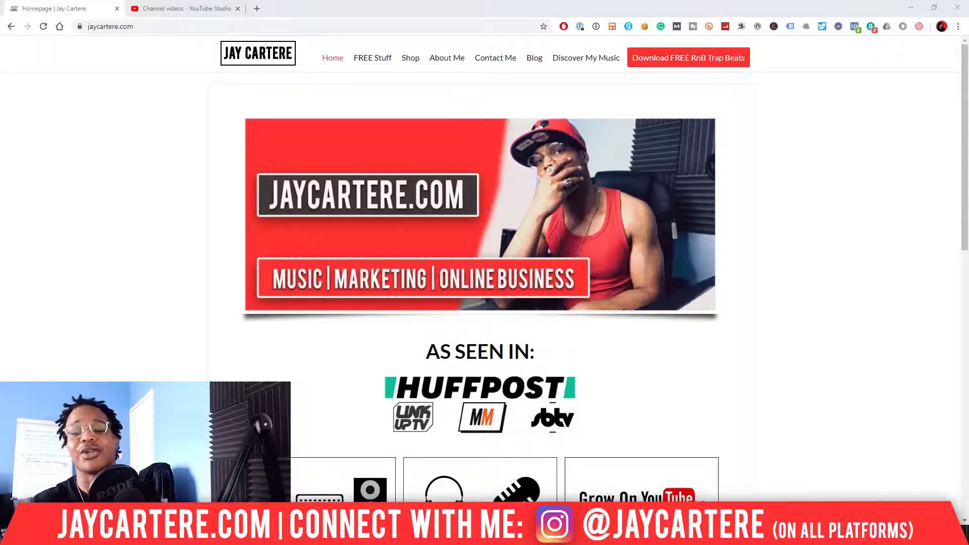
# - Minimize the Chrome window showing jaycartere.com so the FL Studio playlist is visible
pyautogui.click(911, 7)
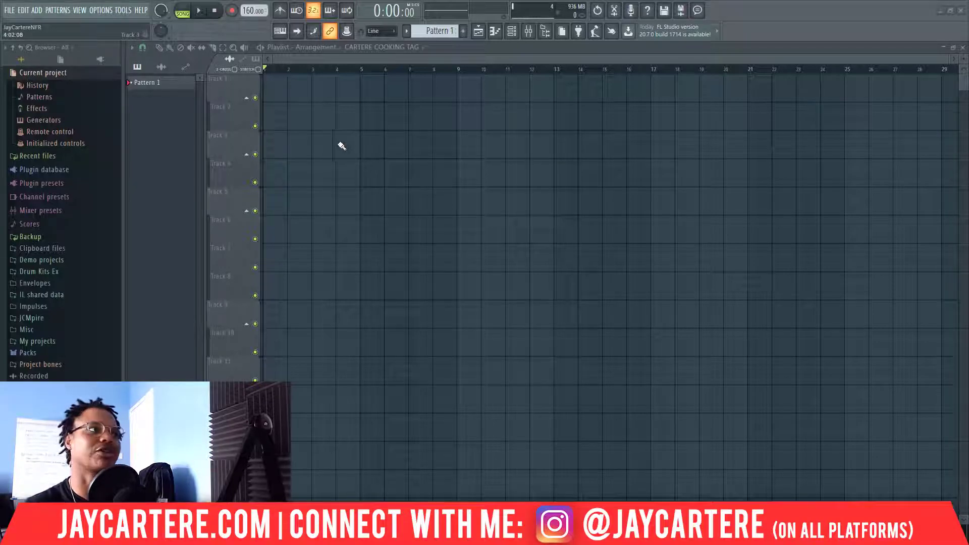
# - In MIDI settings, set the UMX 490 input's 'Link note on velocity to' option to (none)
pyautogui.click(100, 11)
pyautogui.click(109, 33)
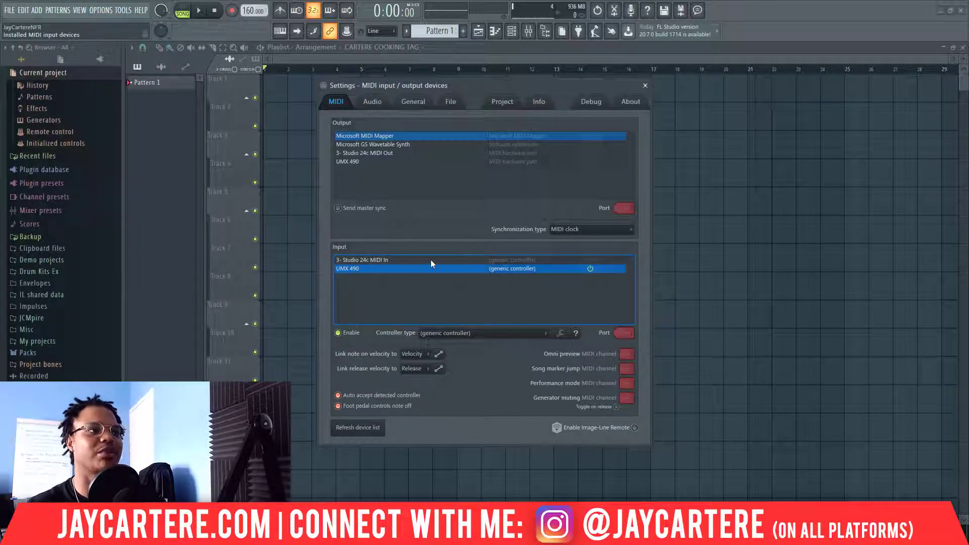
pyautogui.click(350, 269)
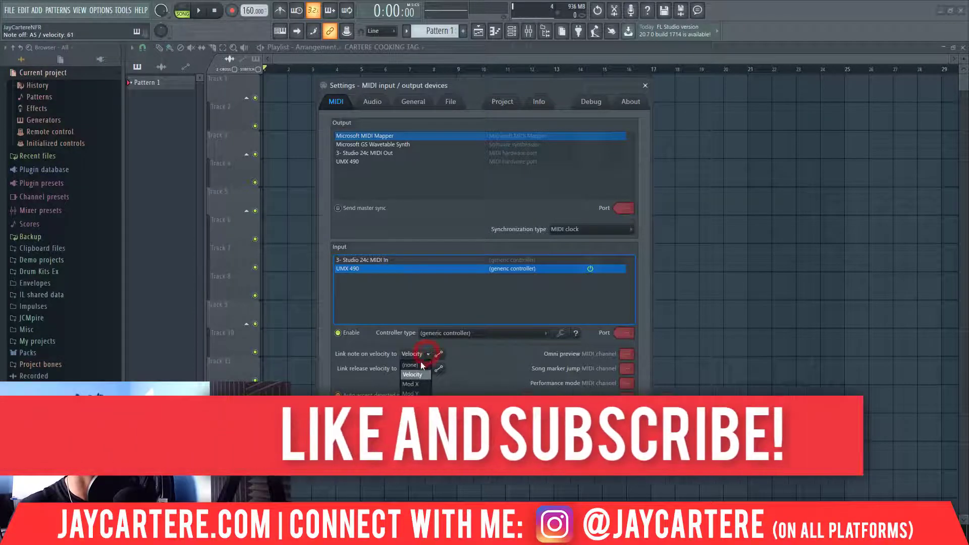
pyautogui.click(424, 354)
pyautogui.click(422, 364)
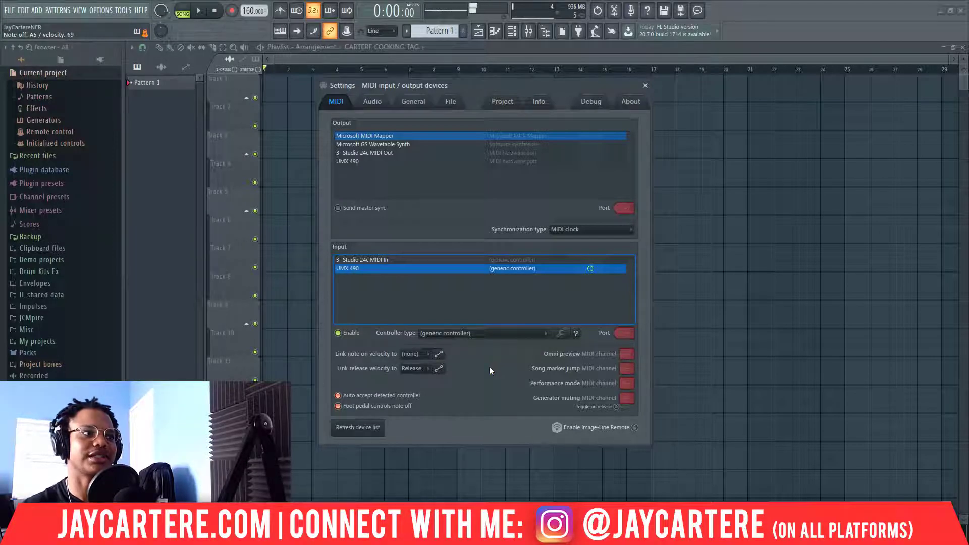
pyautogui.click(645, 85)
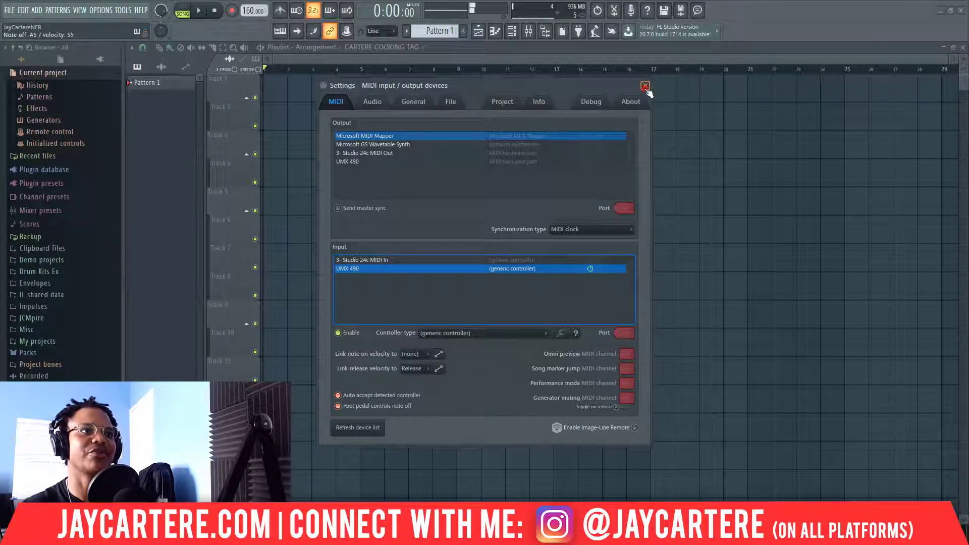
pyautogui.click(527, 31)
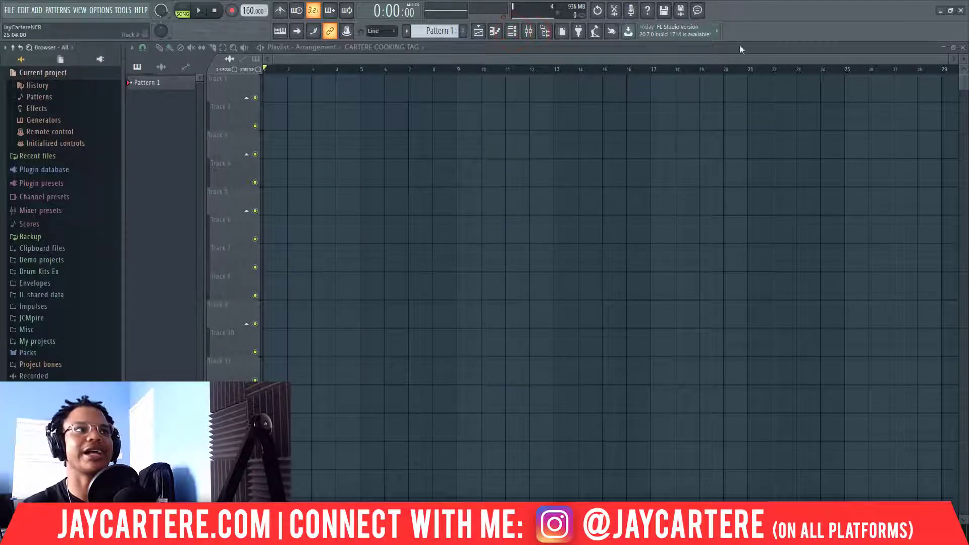
# - Open MAIN MELODY PAD's piano roll from the Channel rack and reveal the velocity lane
pyautogui.press('F6')
pyautogui.rightClick(368, 162)
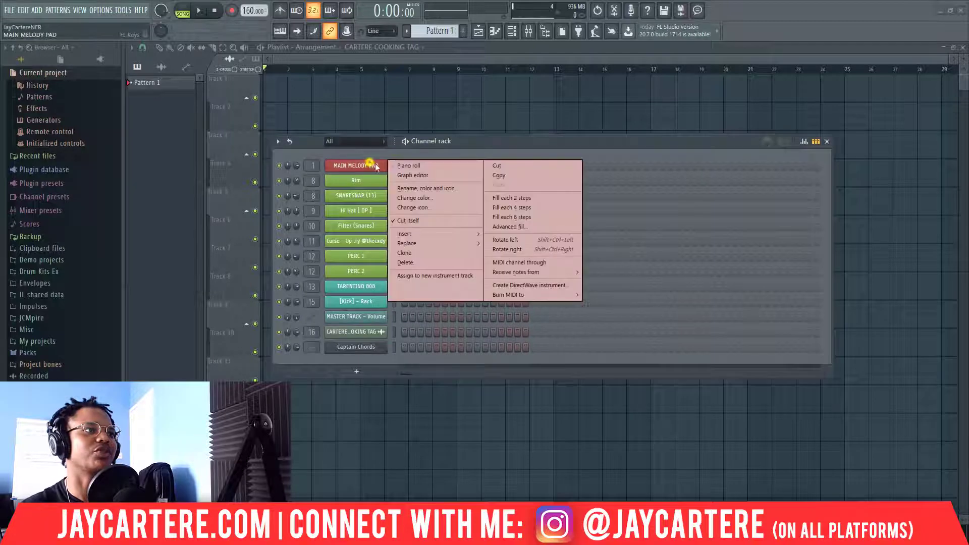
pyautogui.click(429, 166)
pyautogui.click(170, 345)
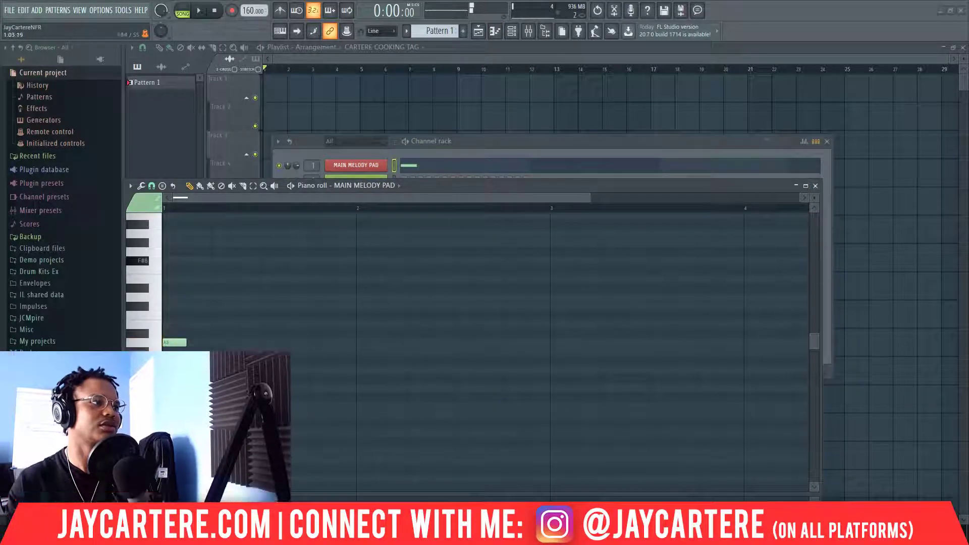
pyautogui.moveTo(414, 184); pyautogui.dragTo(405, 89)
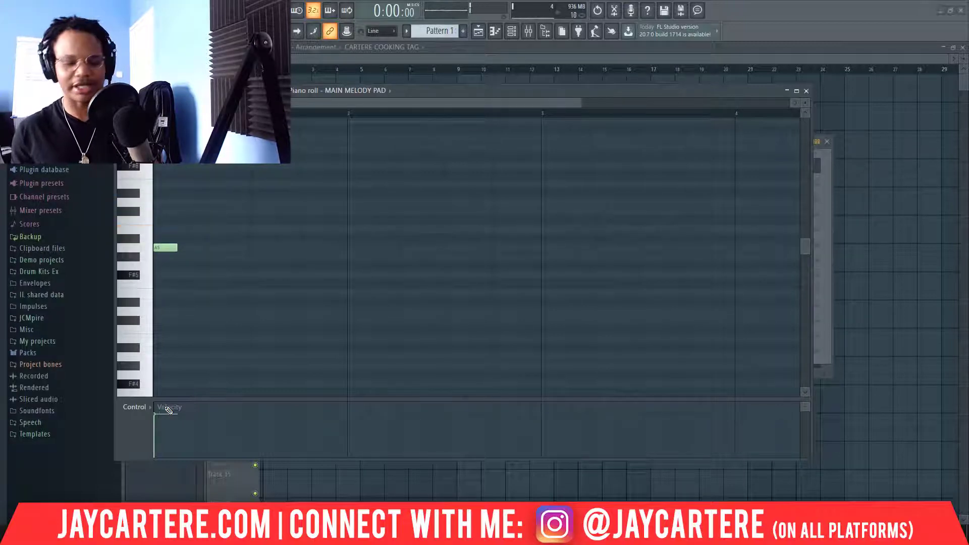
# - Record a melody into the piano roll, play it back, then close the piano roll
pyautogui.press('space')
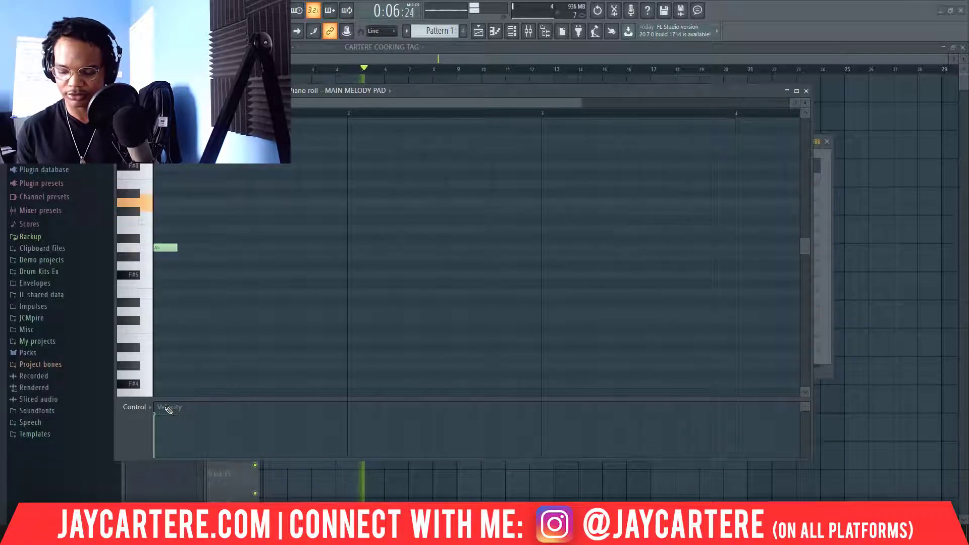
pyautogui.press('space')
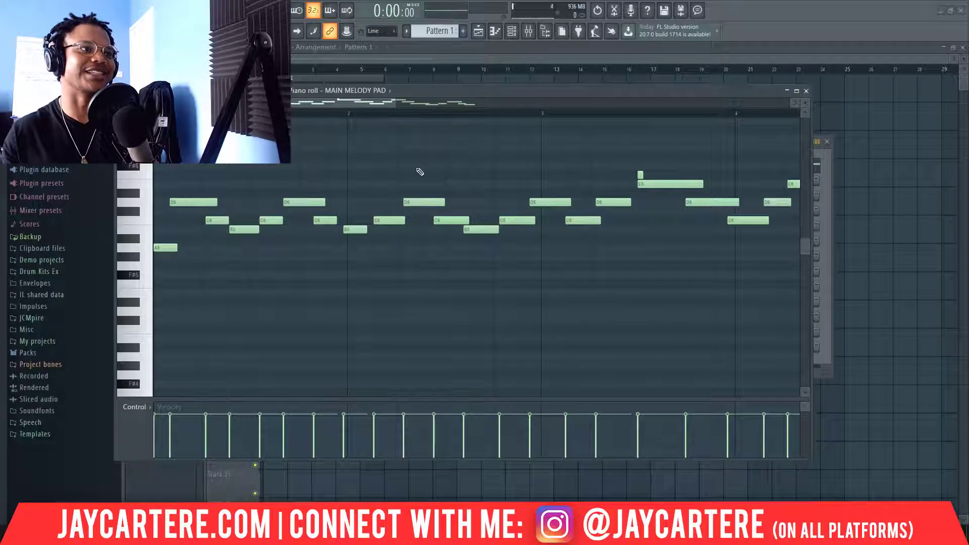
pyautogui.click(394, 99)
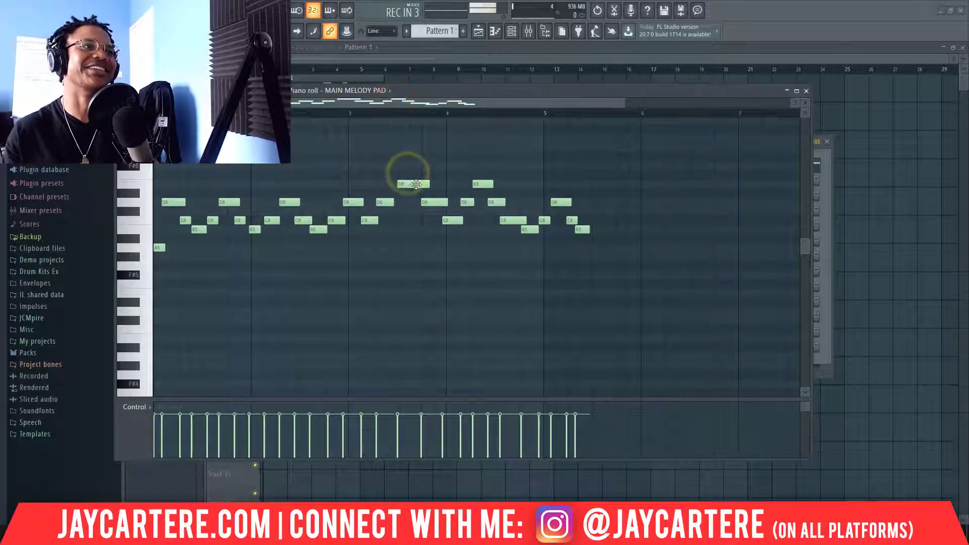
pyautogui.press('space')
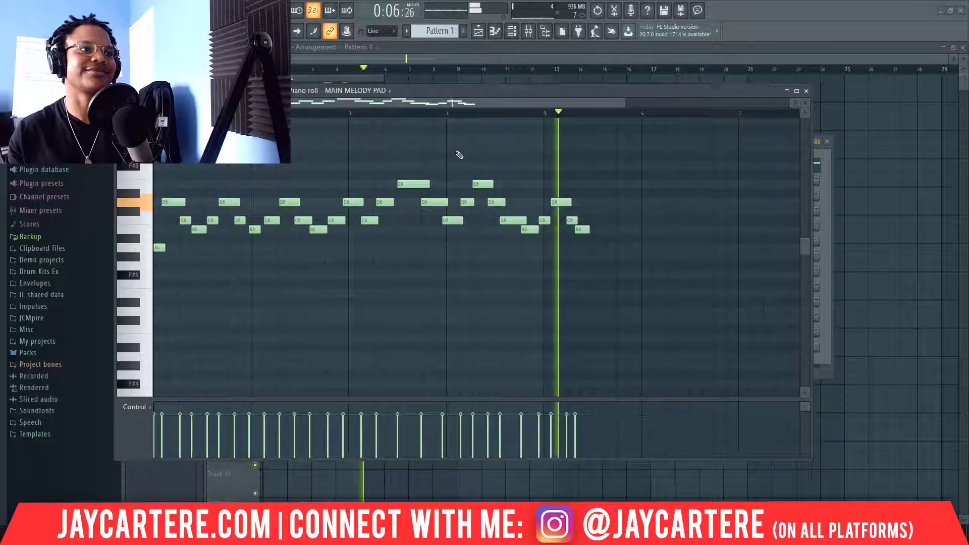
pyautogui.press('space')
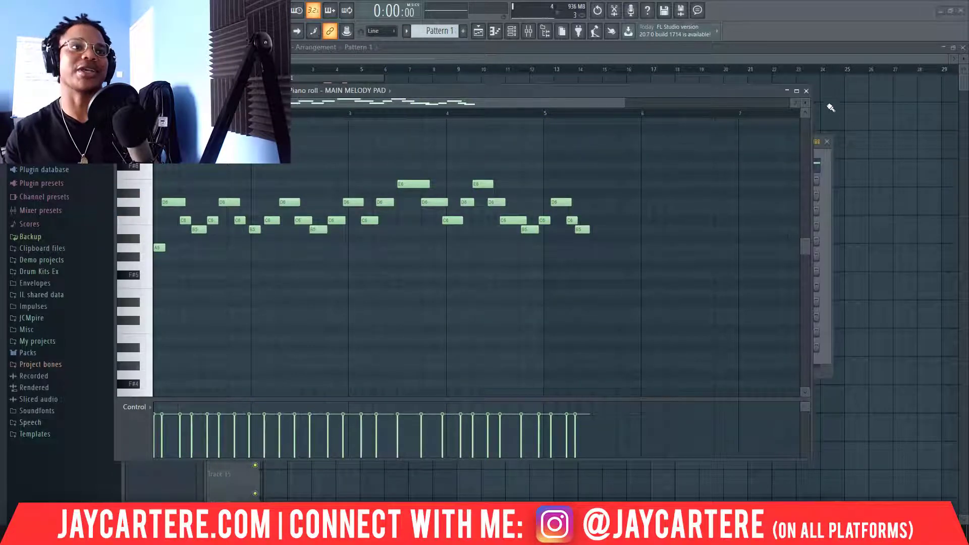
pyautogui.click(805, 91)
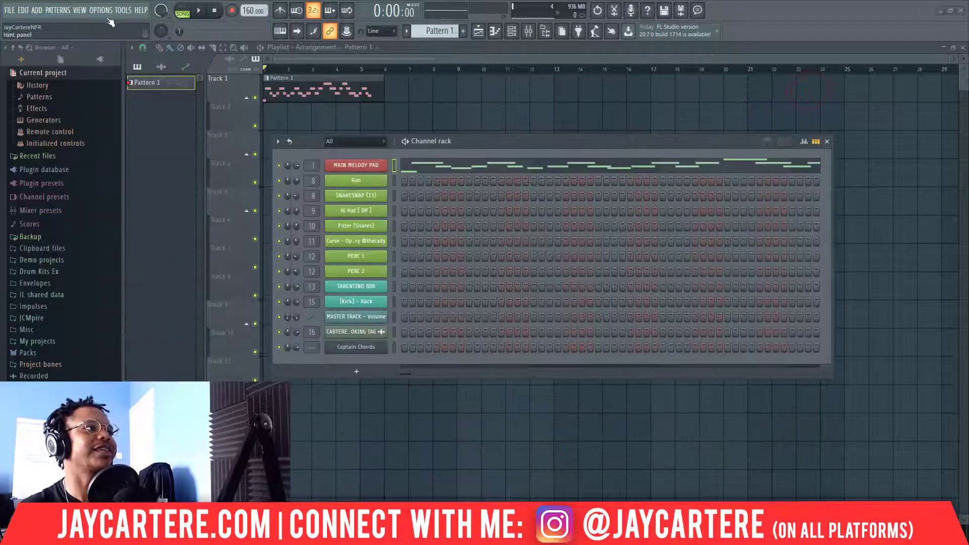
pyautogui.click(101, 10)
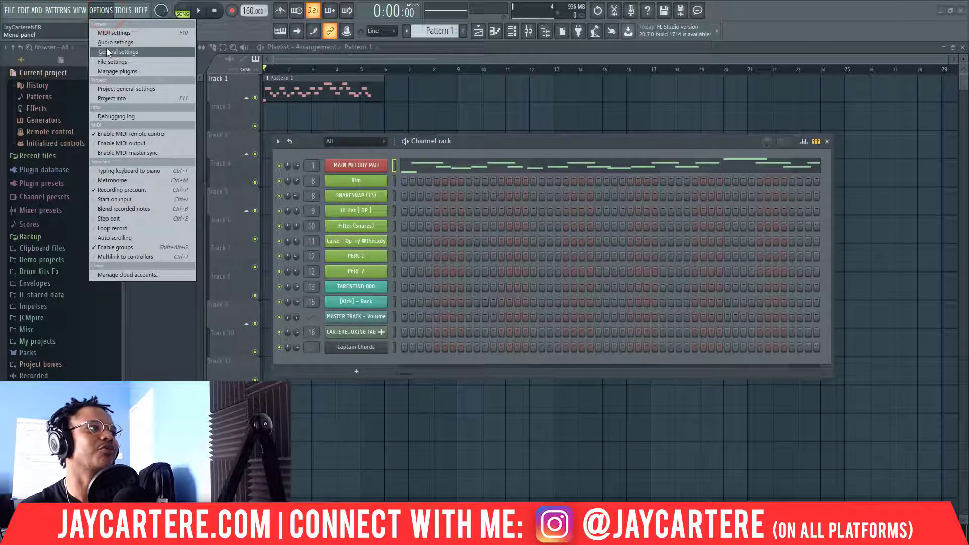
pyautogui.click(107, 33)
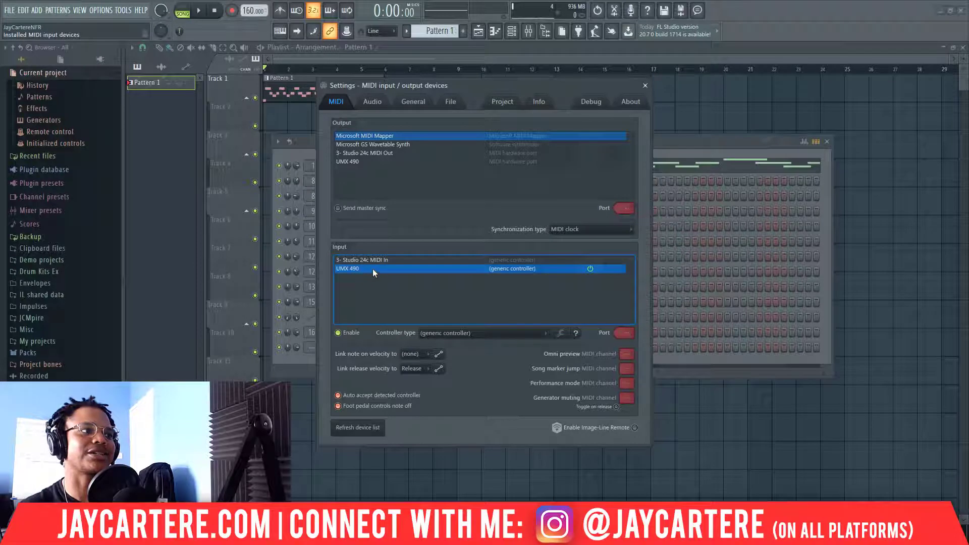
pyautogui.click(356, 268)
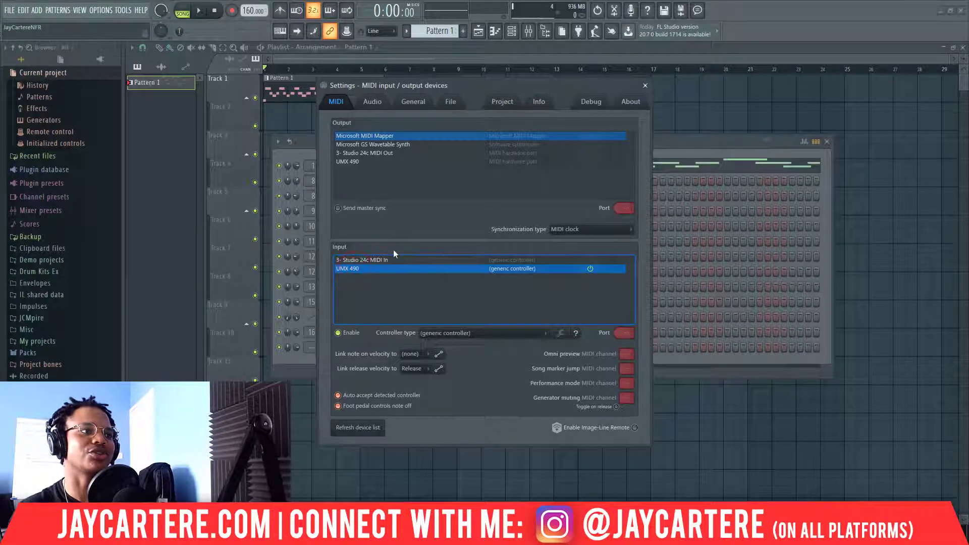
pyautogui.click(430, 357)
pyautogui.click(431, 358)
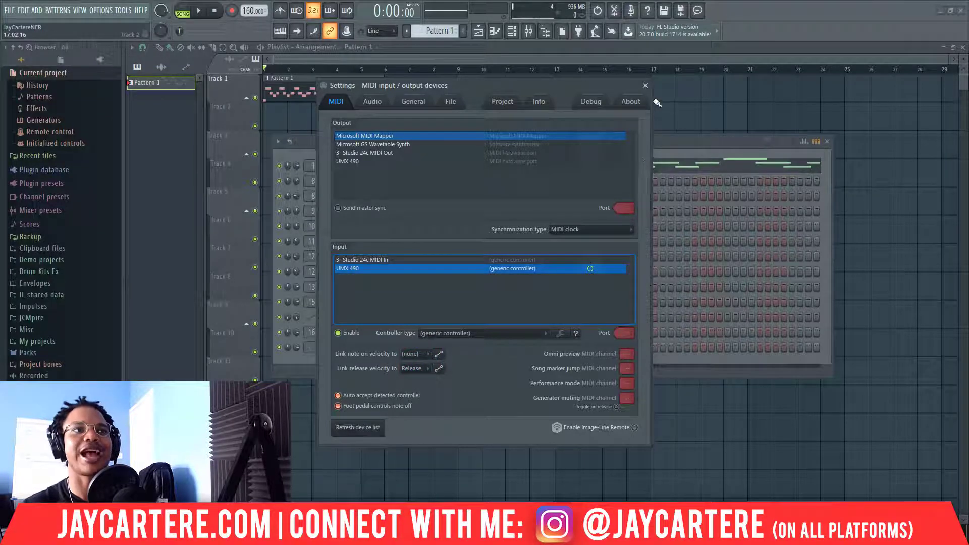
pyautogui.click(646, 85)
pyautogui.moveTo(589, 142); pyautogui.dragTo(574, 138)
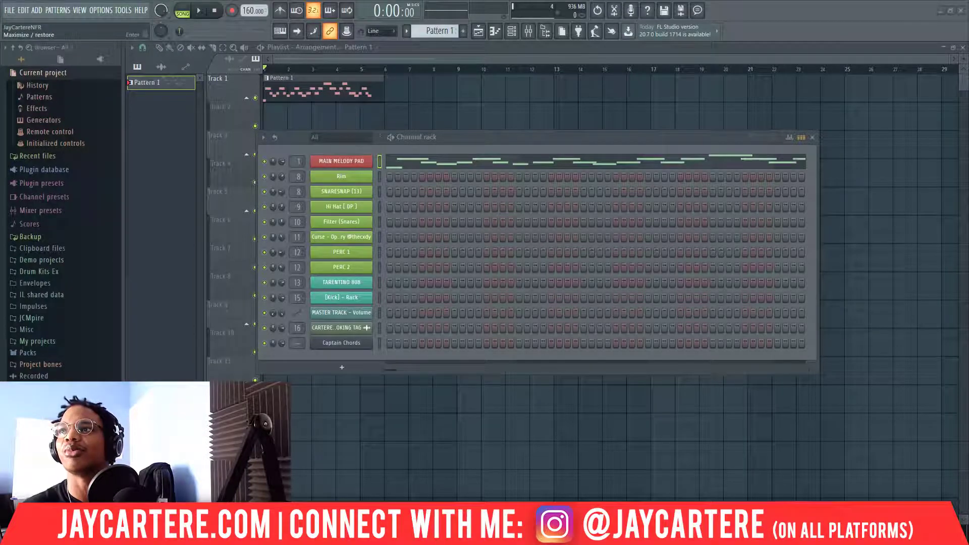
# - Open the Mixer full-screen and select insert 1, MAIN MELODY PAD
pyautogui.press('F9')
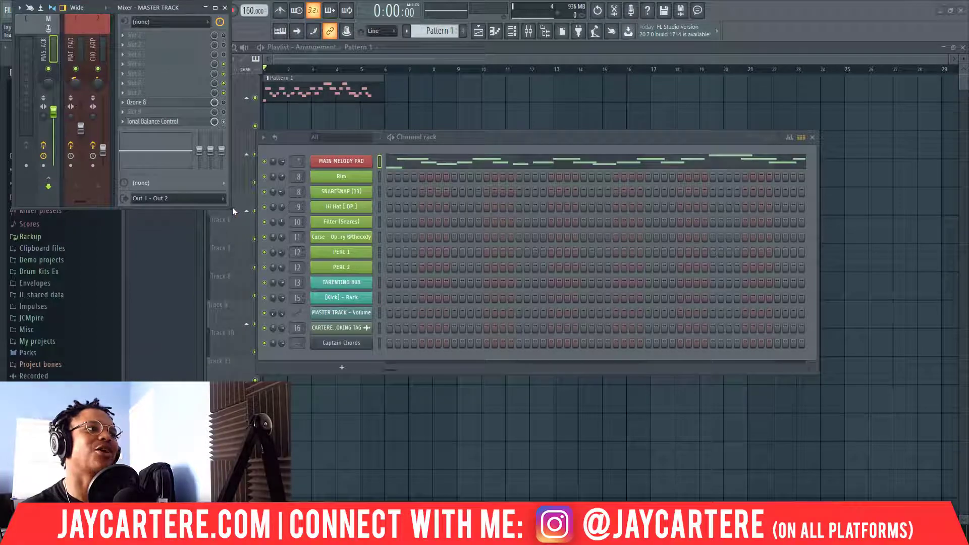
pyautogui.moveTo(234, 211); pyautogui.dragTo(961, 509)
pyautogui.moveTo(395, 5); pyautogui.dragTo(404, 5)
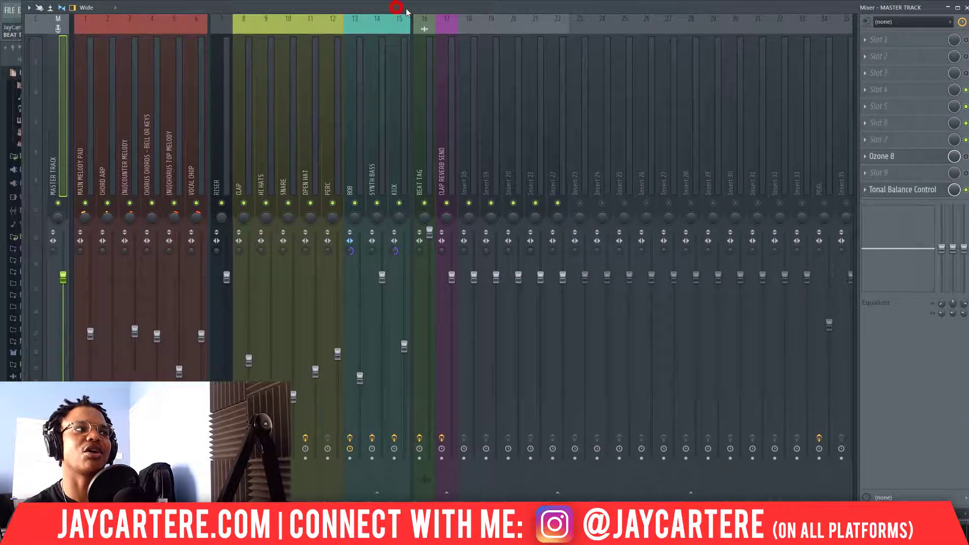
pyautogui.click(85, 142)
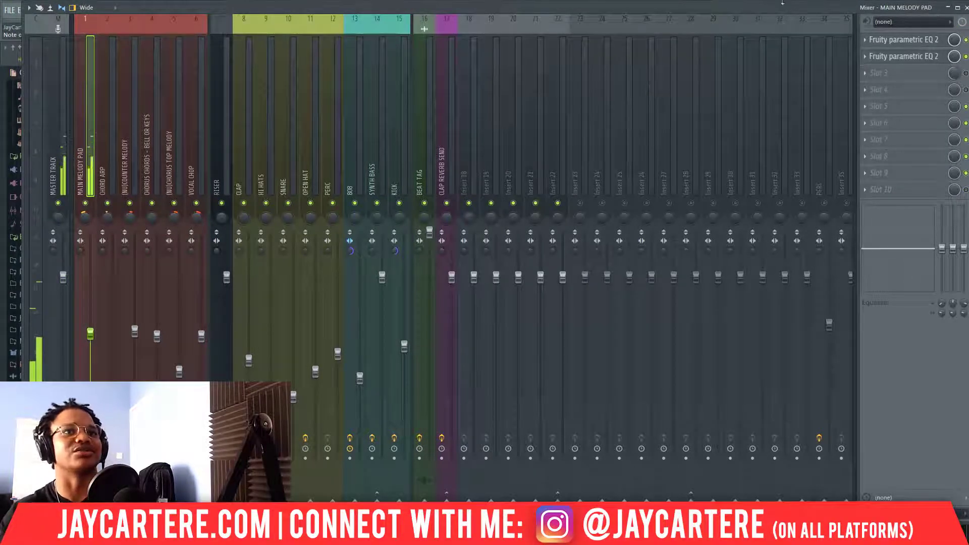
# - Toggle MAIN MELODY PAD's two Fruity parametric EQ 2 slots and compare with CHORUS CHORDS
pyautogui.click(965, 39)
pyautogui.click(965, 56)
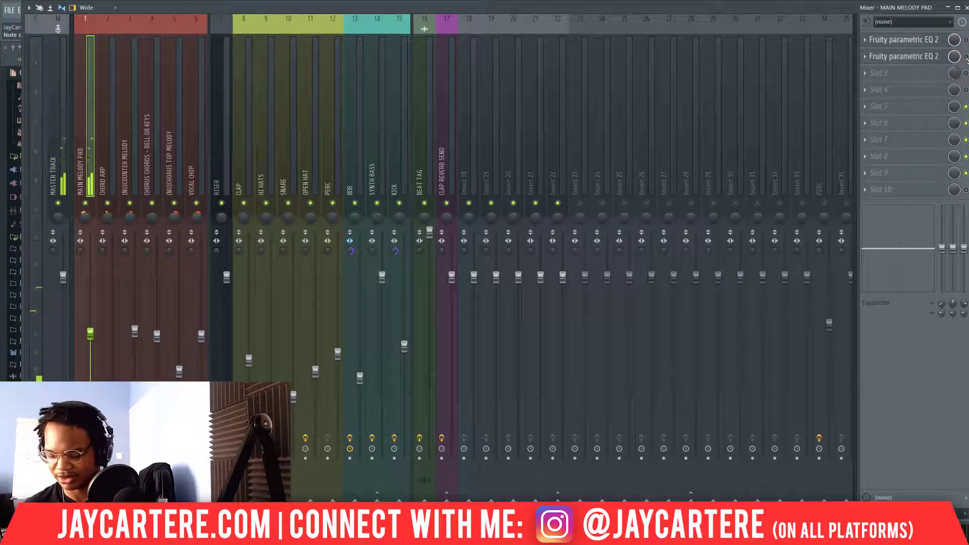
pyautogui.click(965, 40)
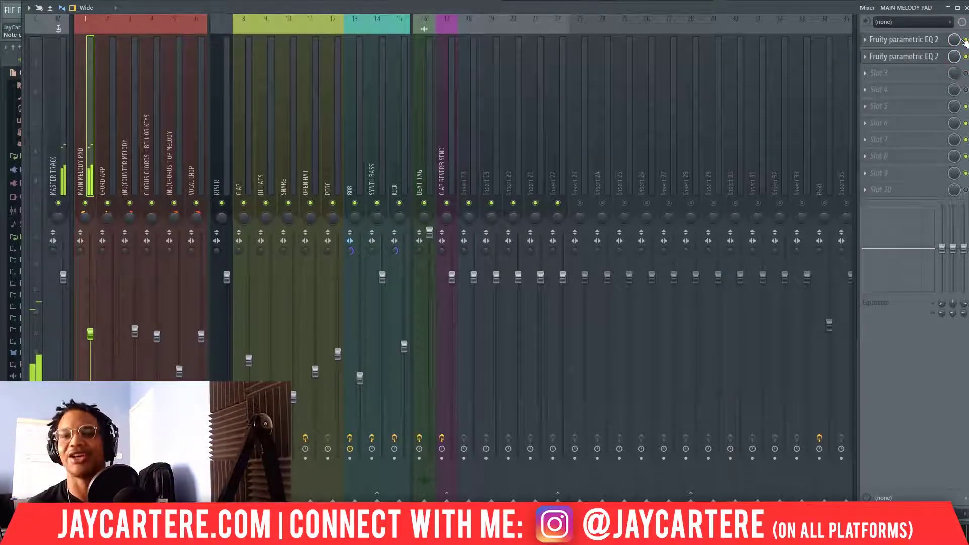
pyautogui.press('space')
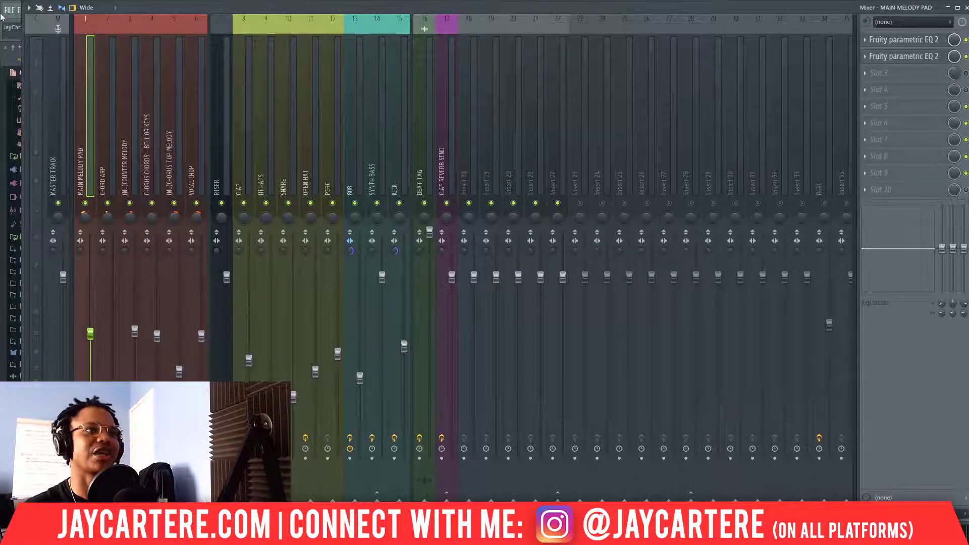
pyautogui.click(152, 144)
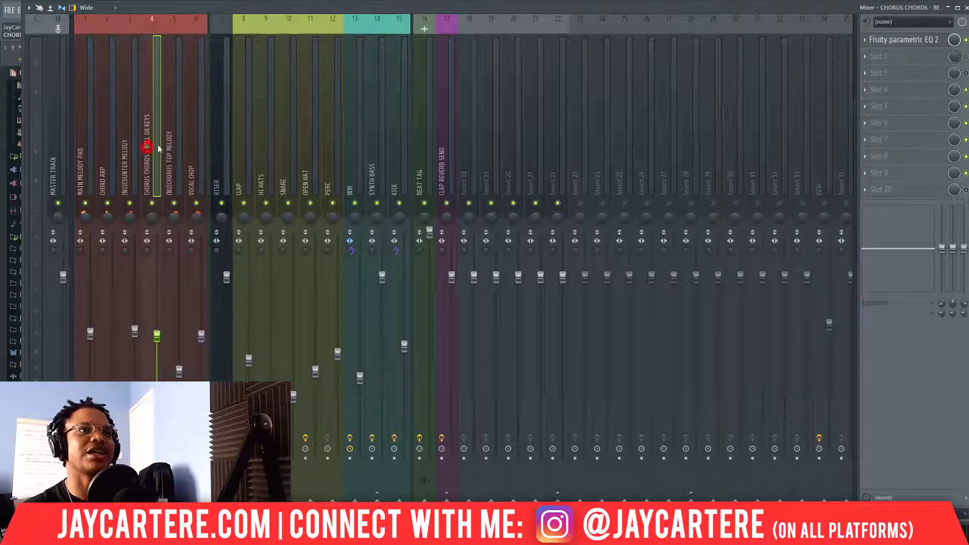
pyautogui.click(85, 143)
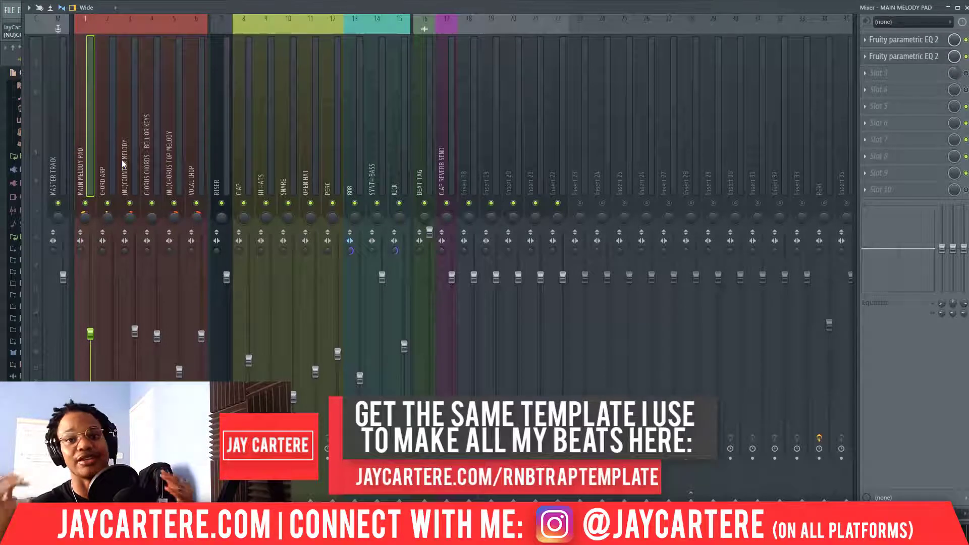